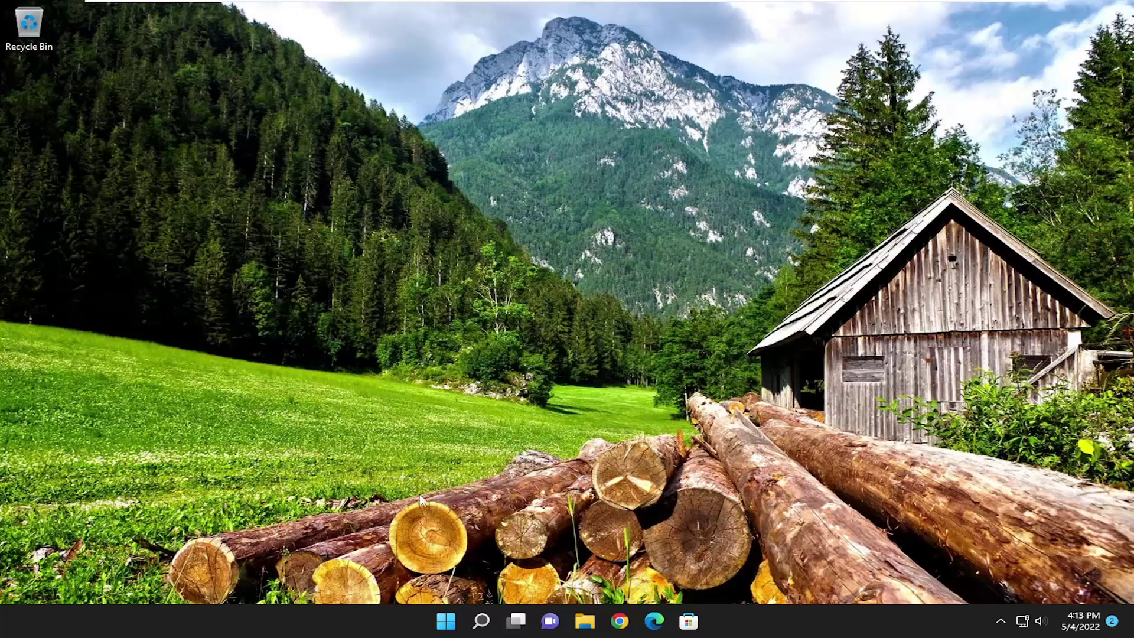
- Search Windows for 'troubleshoot' and open the Troubleshoot page in System settings
right_click(445, 620)
click(482, 620)
text(troub)
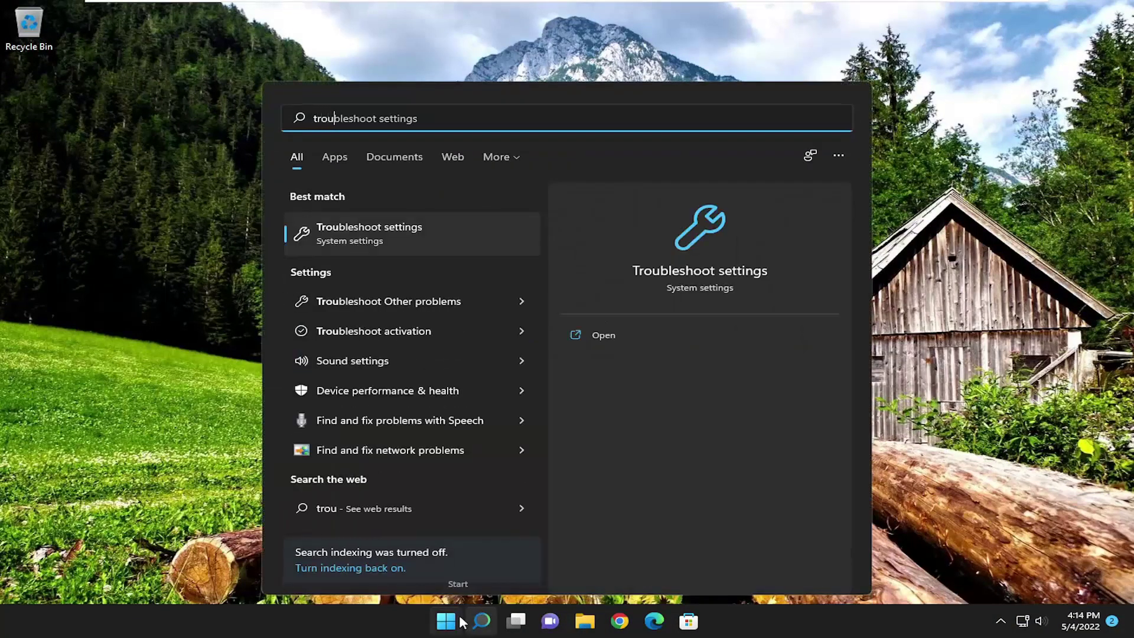
text(leshoot)
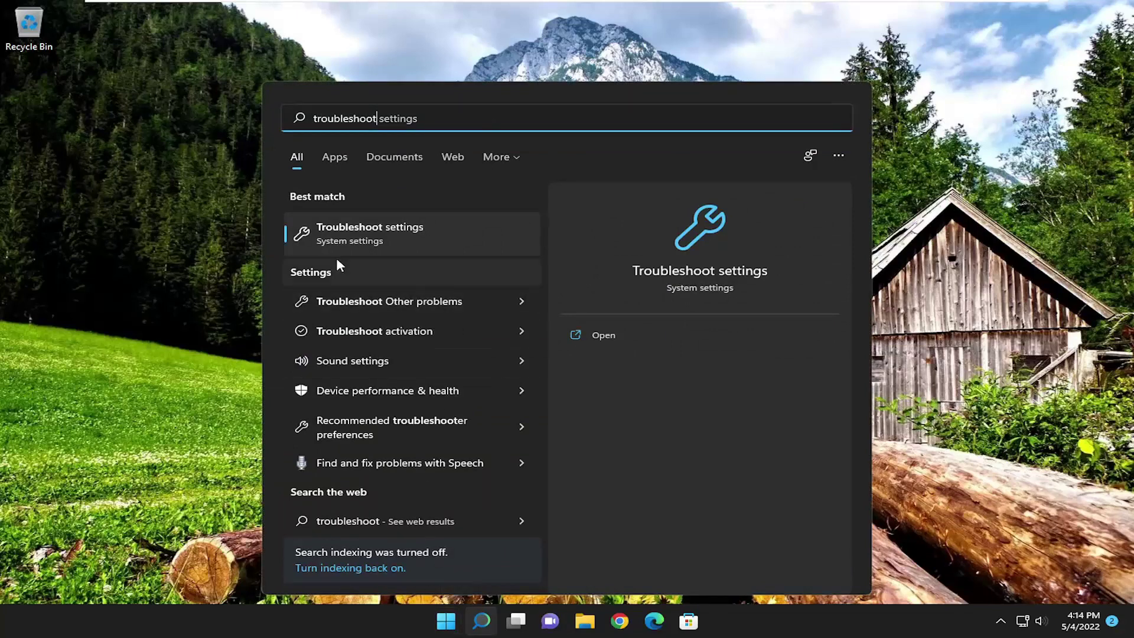
click(350, 231)
click(386, 231)
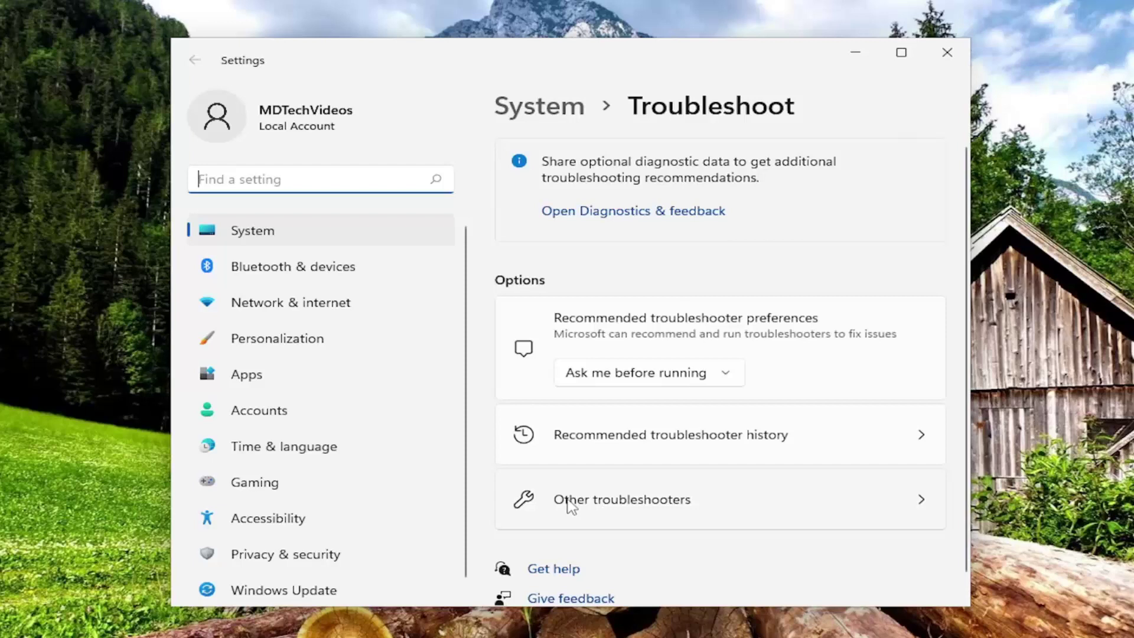
- Run the Windows Update troubleshooter from Other troubleshooters and close its report
click(607, 502)
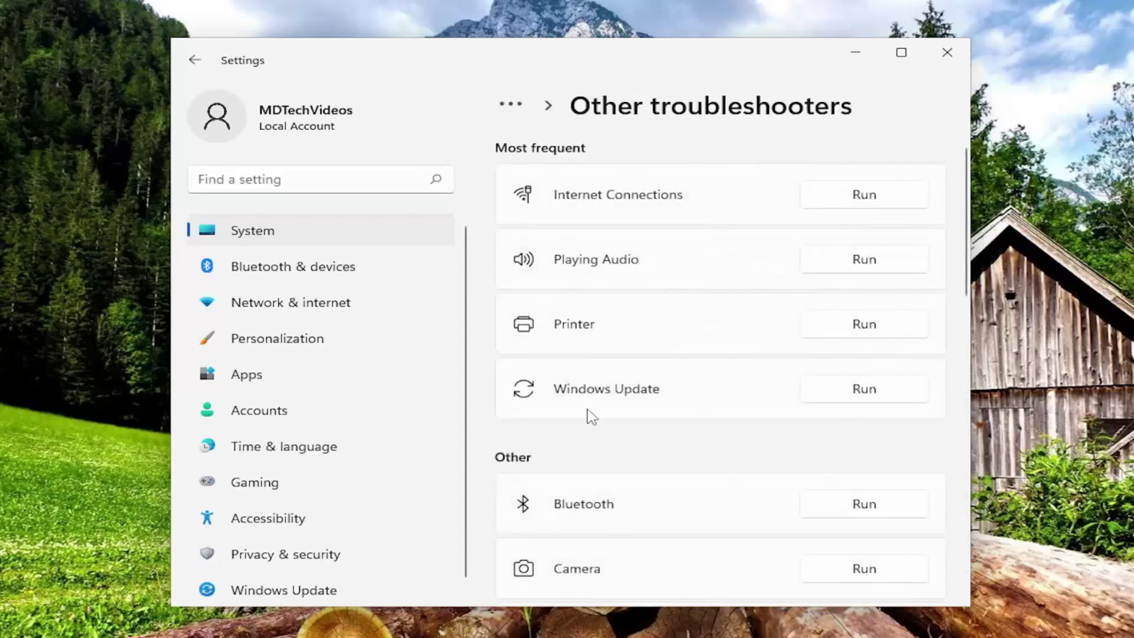
click(862, 390)
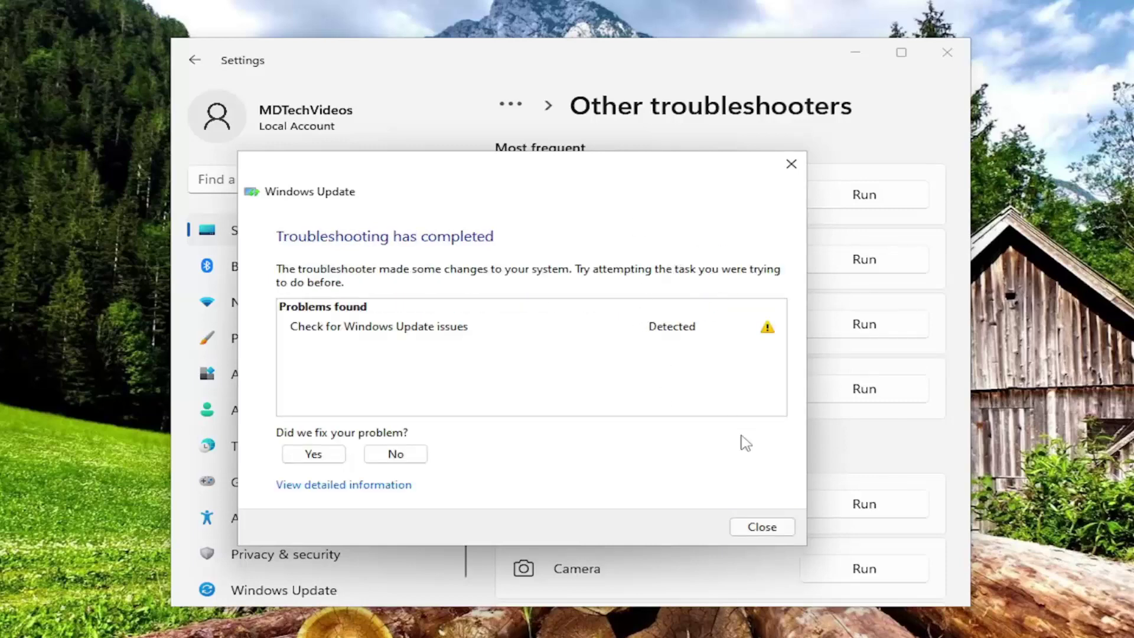
click(761, 527)
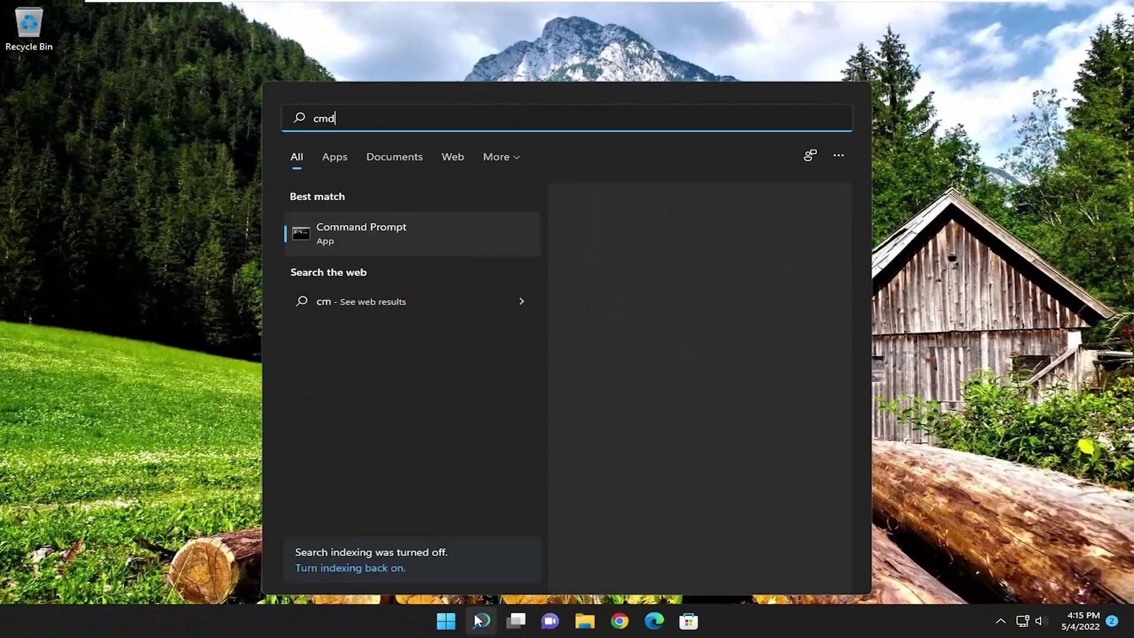
- Run the Command Prompt search result as administrator
click(379, 227)
right_click(381, 233)
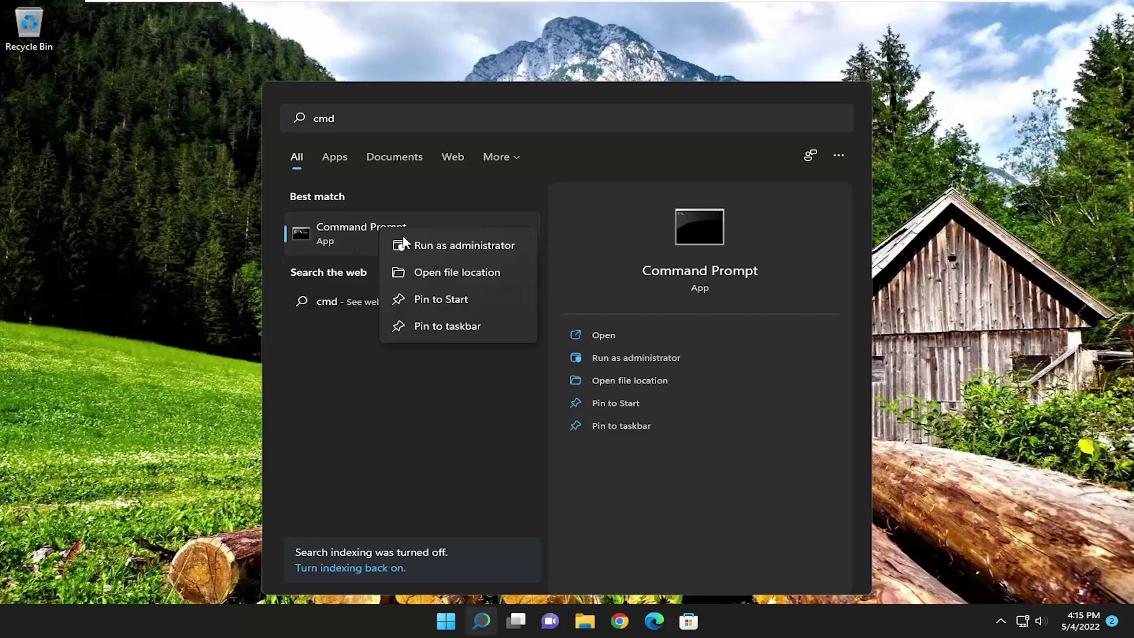
click(454, 248)
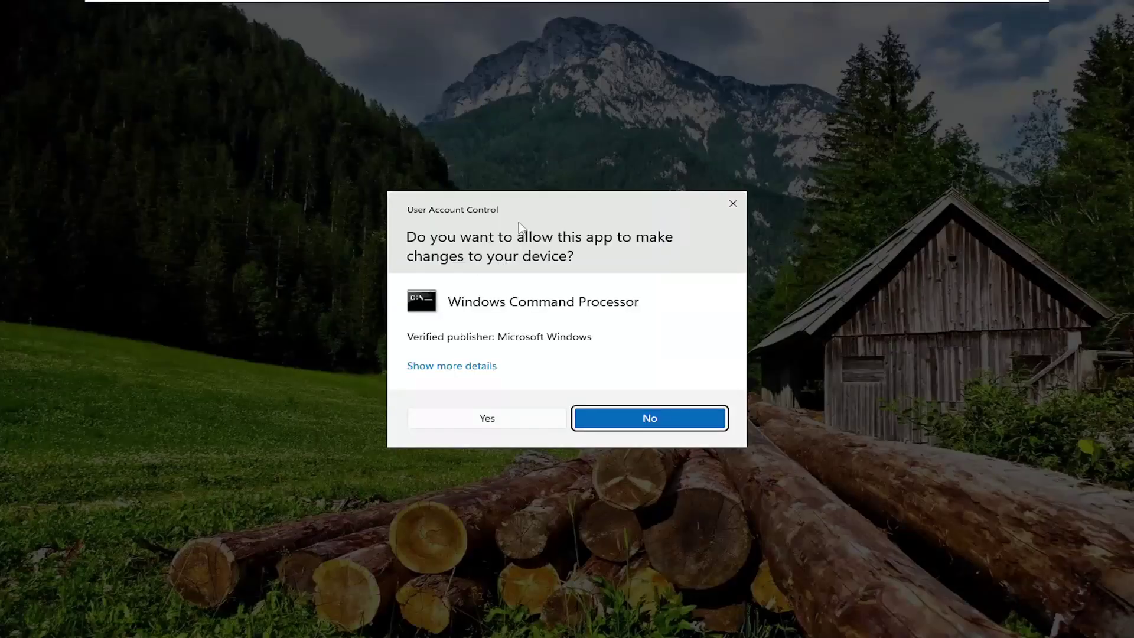
- Approve the UAC prompt and run 'sfc /scannow' in the elevated Command Prompt
click(511, 423)
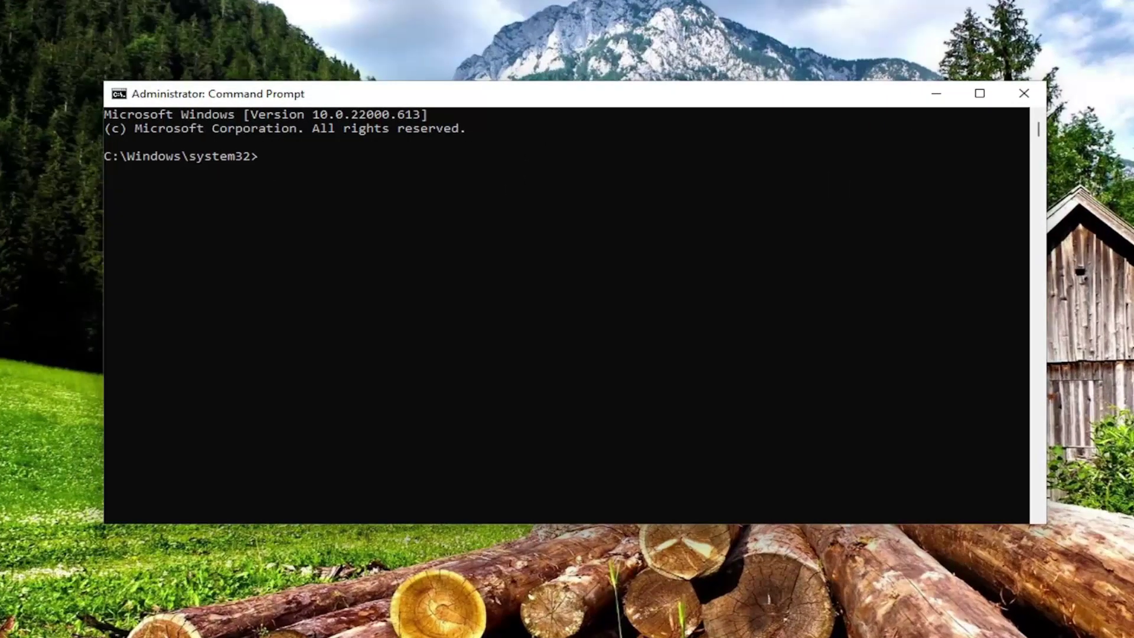
right_click(568, 97)
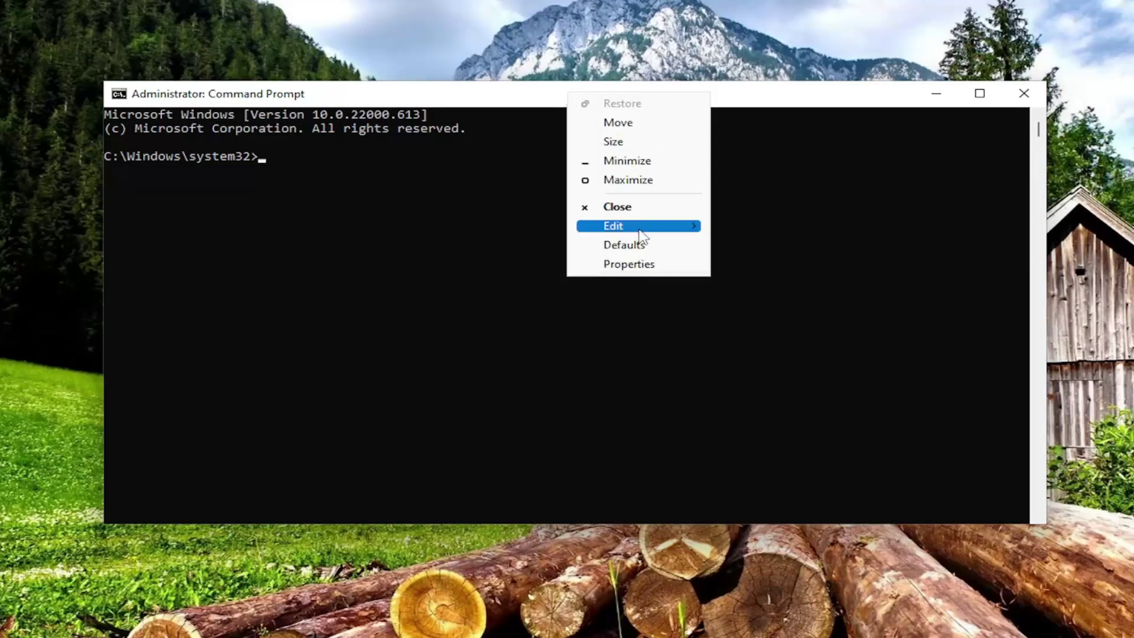
click(744, 264)
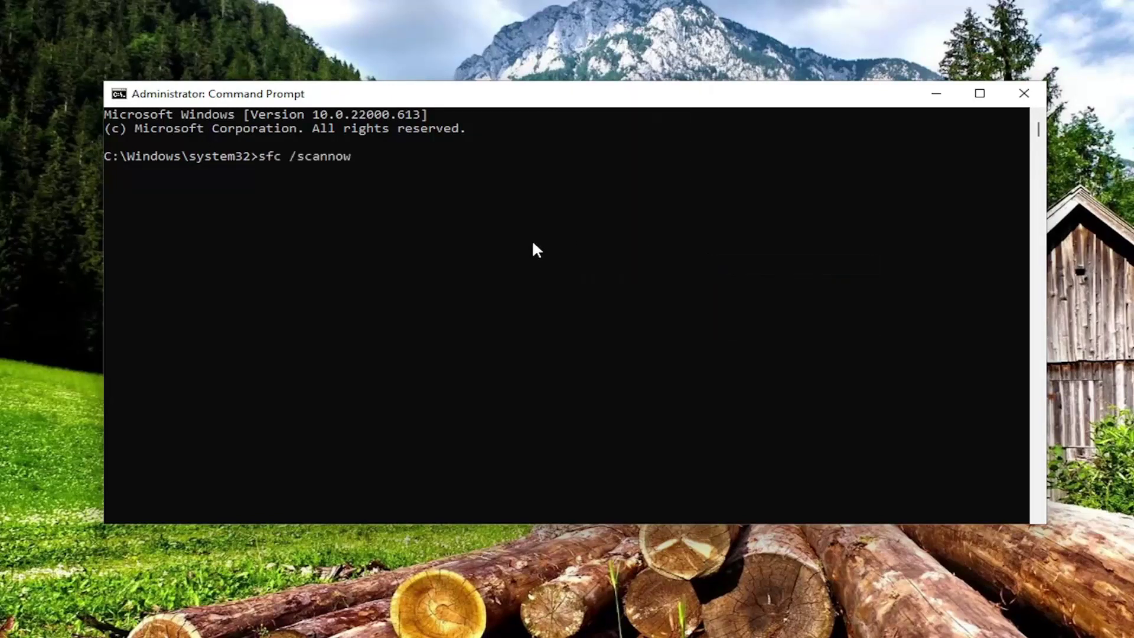
key(Return)
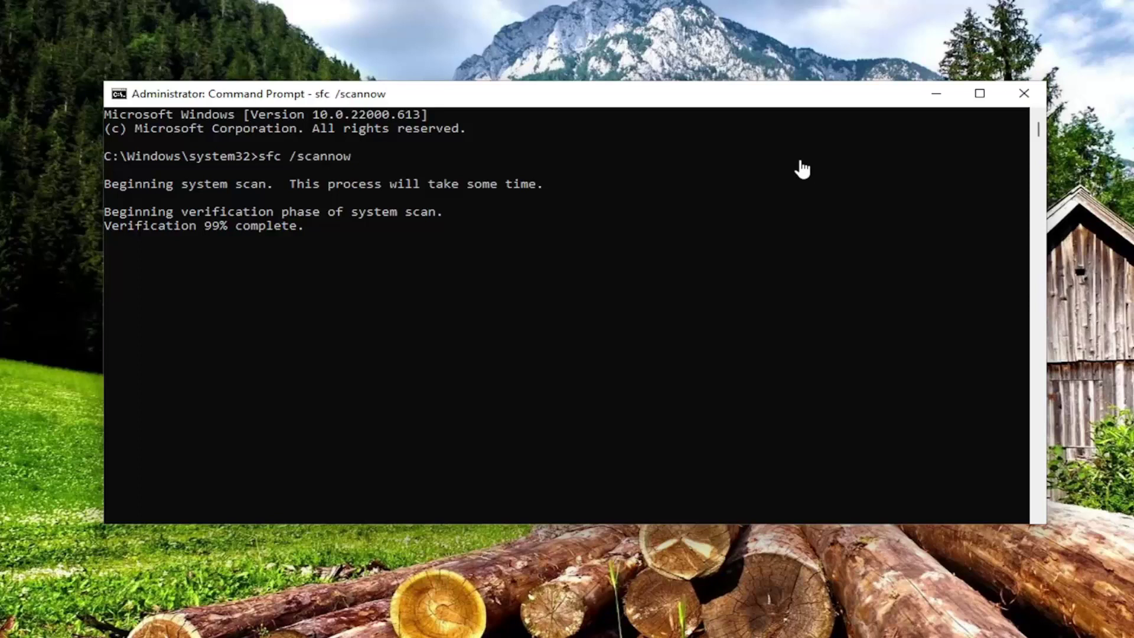
- Paste and run the DISM /RestoreHealth command in the console
right_click(567, 93)
mouse_move(637, 227)
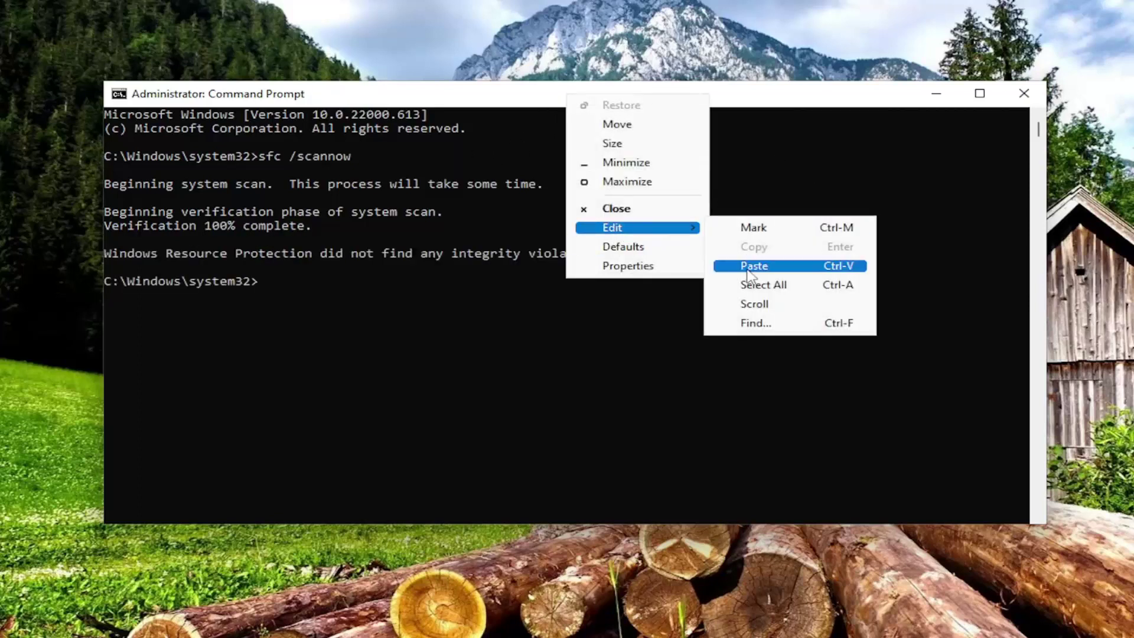
click(753, 265)
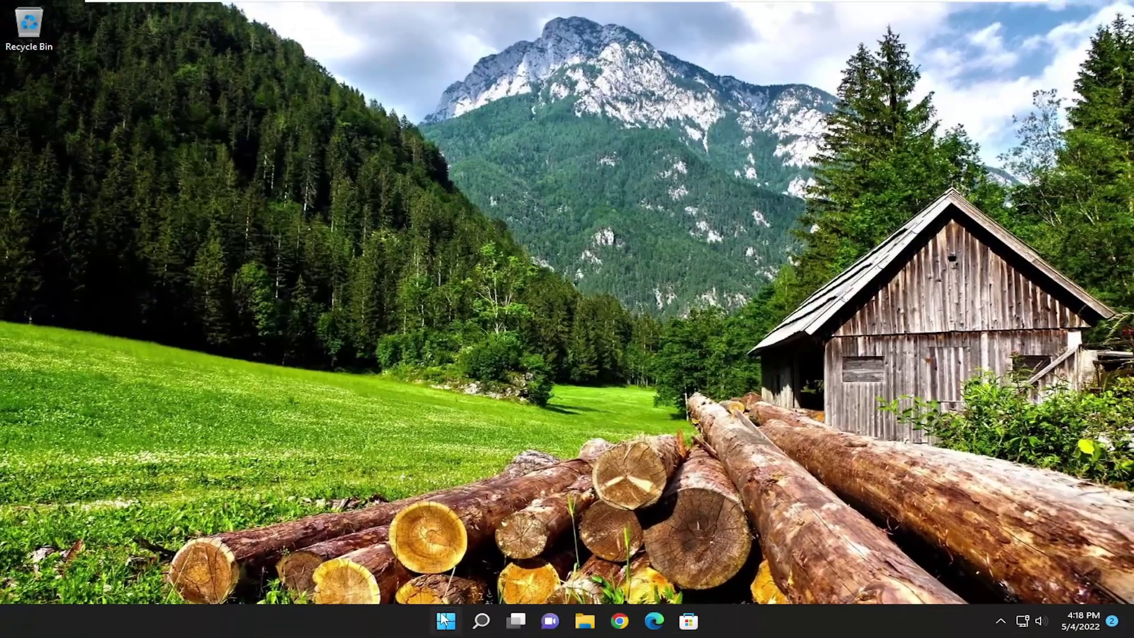
- Open the Start button's quick-link menu for the Restart option
right_click(446, 621)
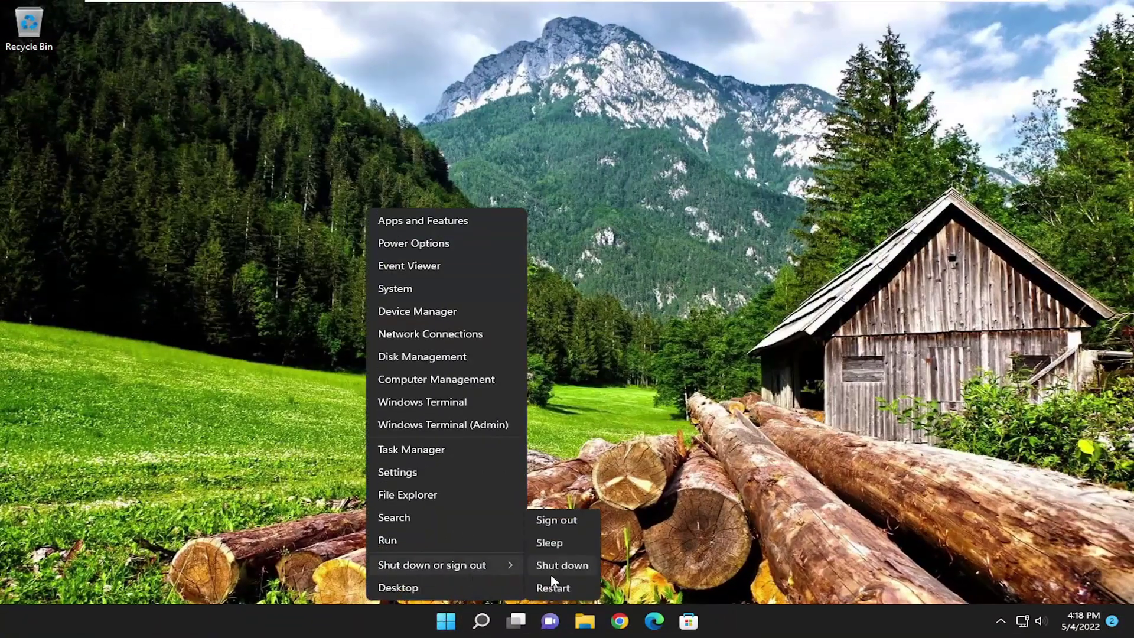